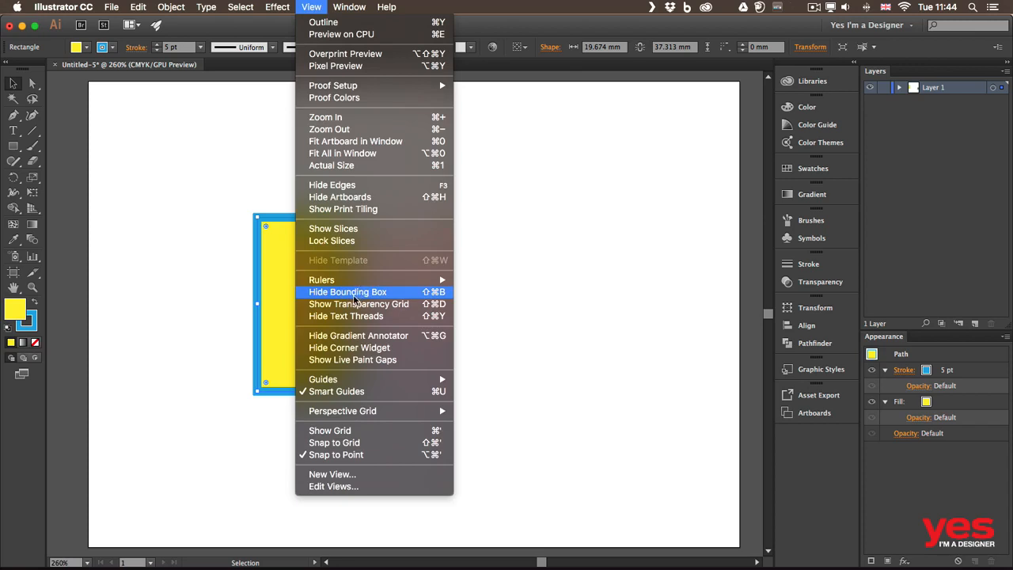
Resize the yellow rectangle from its upper-right corner to about 22 × 29 mm, then enlarge it proportionally to about 25 × 33 mm.
left_click(354, 293)
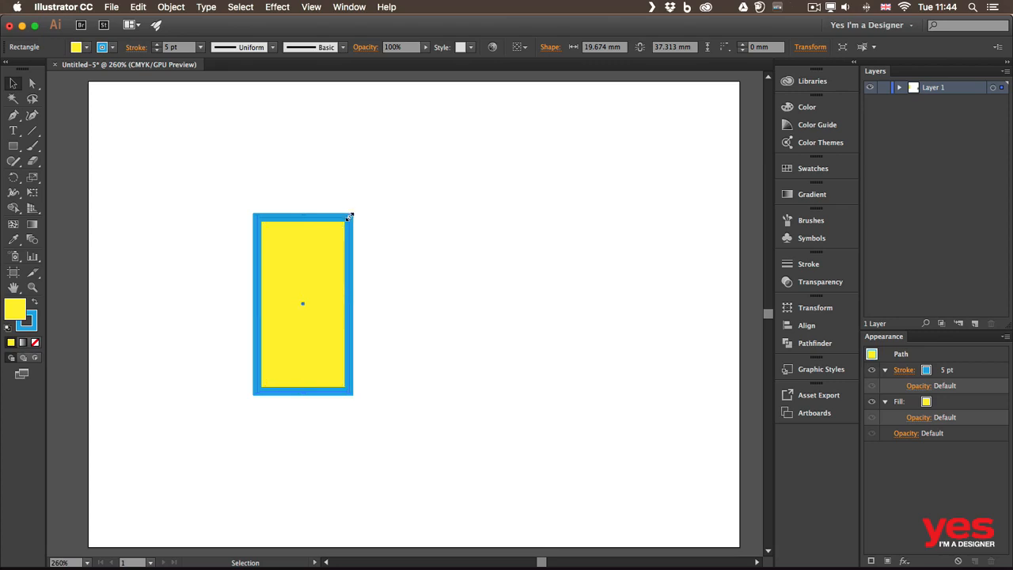
left_click_drag(349, 215, 360, 255)
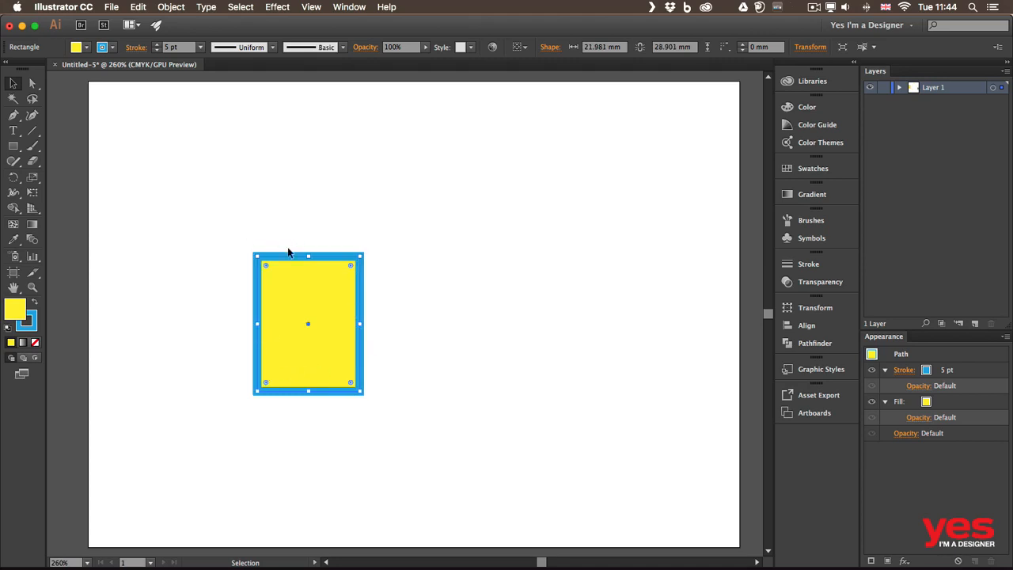
key("shift")
mouse_move(364, 254)
left_mouse_down()
mouse_move(445, 156)
mouse_move(372, 237)
left_mouse_up()
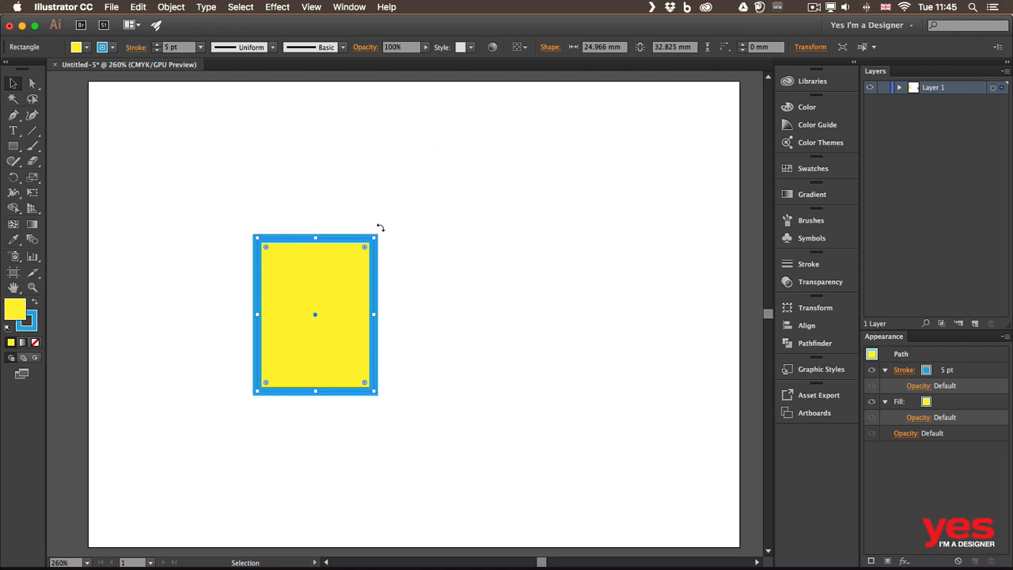
Rotate the rectangle a quarter turn clockwise about its centre and stretch it to about 38 mm wide and 45 mm high.
left_click_drag(383, 225, 419, 349)
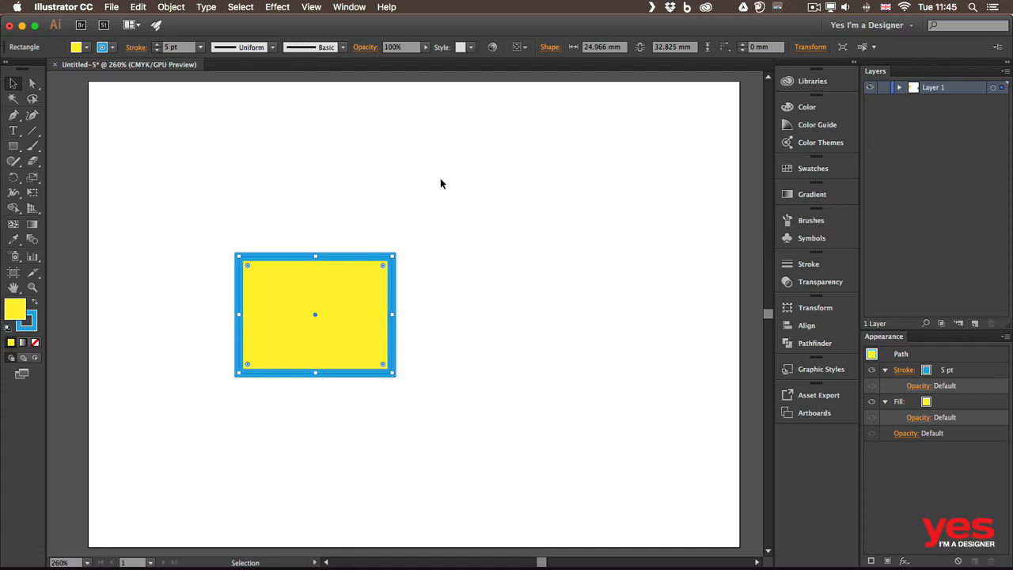
left_click_drag(315, 254, 322, 166)
left_click_drag(392, 267, 416, 268)
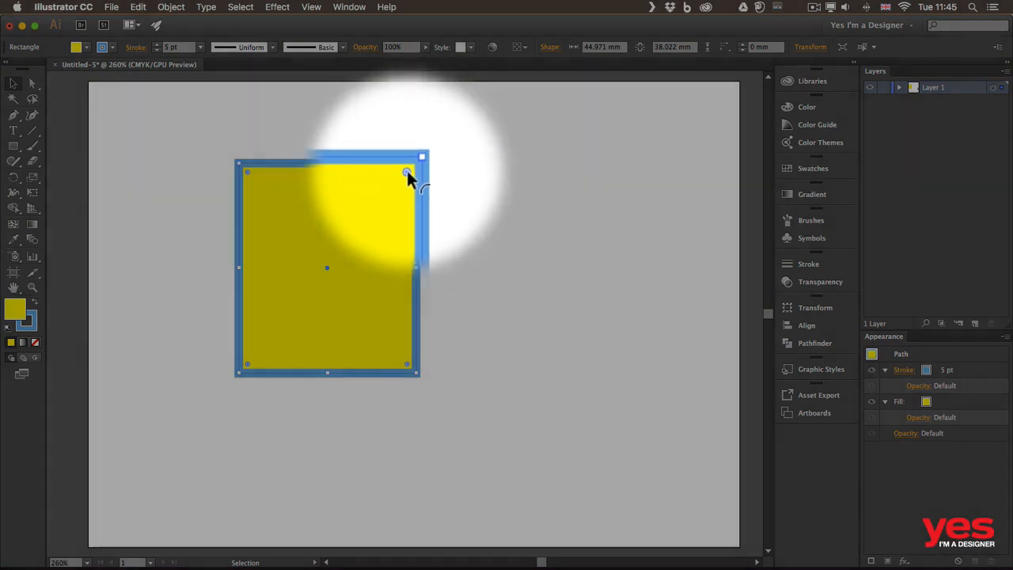
mouse_move(406, 172)
left_mouse_down()
mouse_move(317, 263)
mouse_move(420, 161)
mouse_move(444, 158)
left_mouse_up()
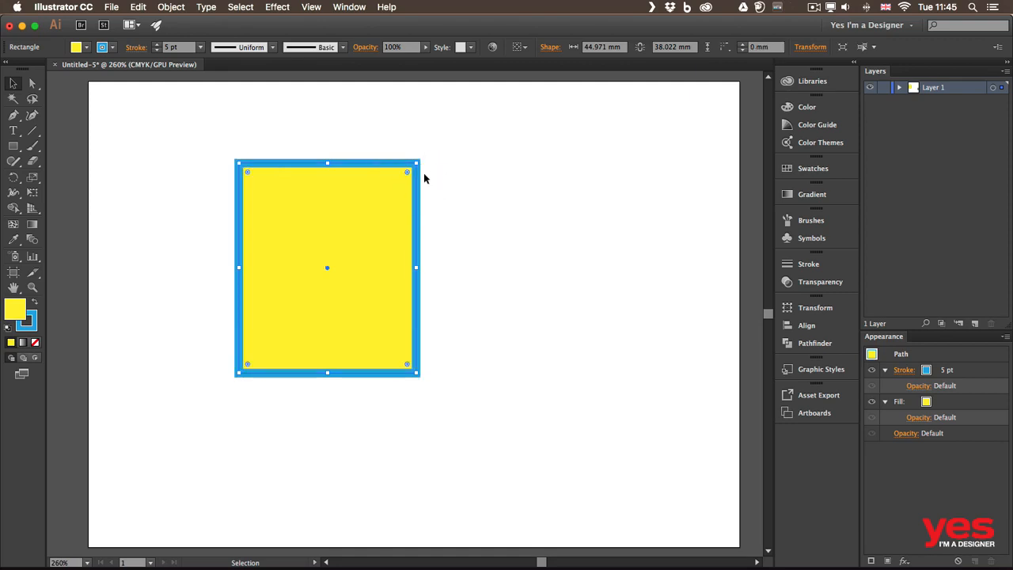
Round only the upper-right corner of the rectangle to a radius of about 16.8 mm.
left_click(33, 84)
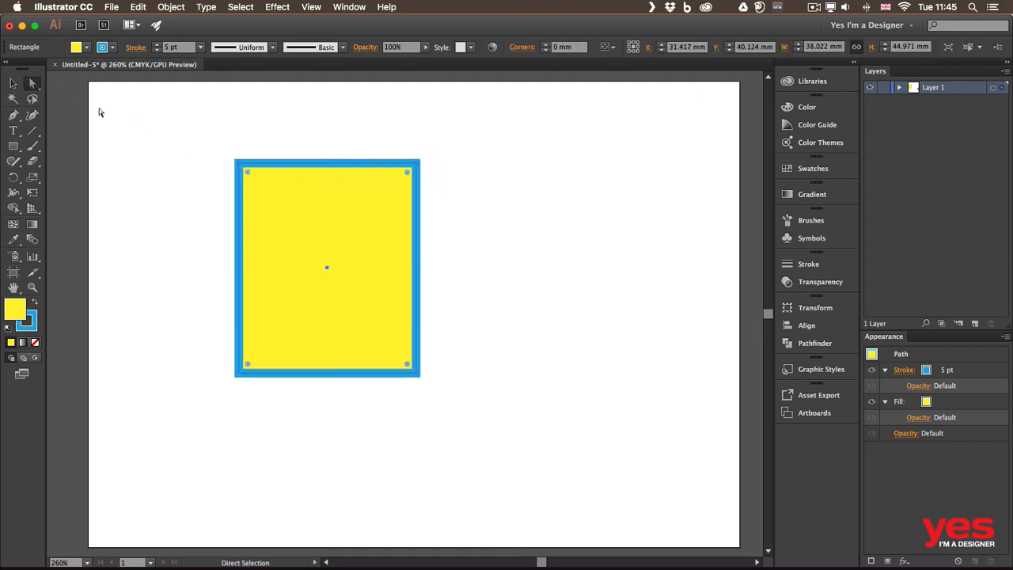
left_click(416, 164)
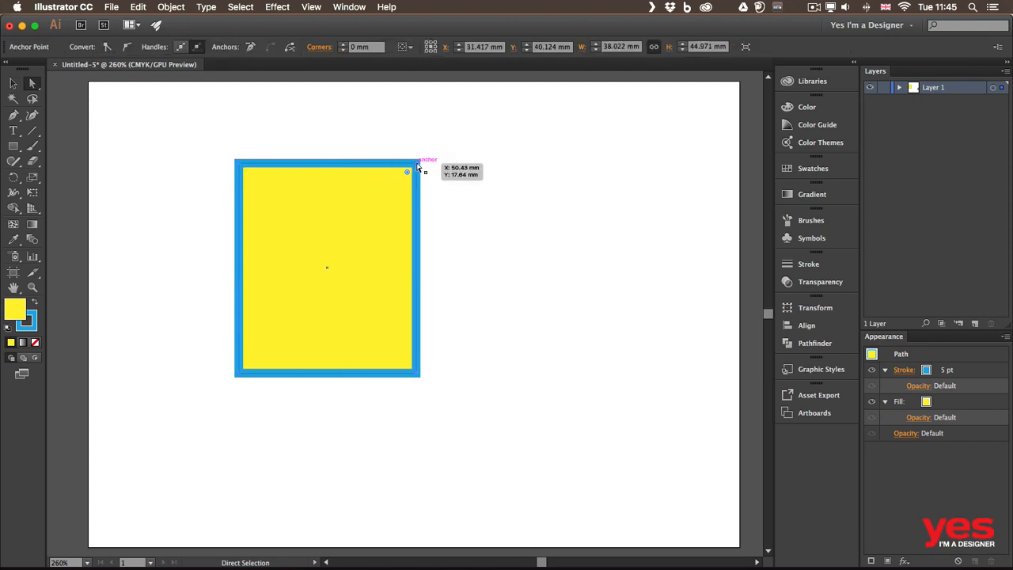
left_click_drag(406, 172, 337, 242)
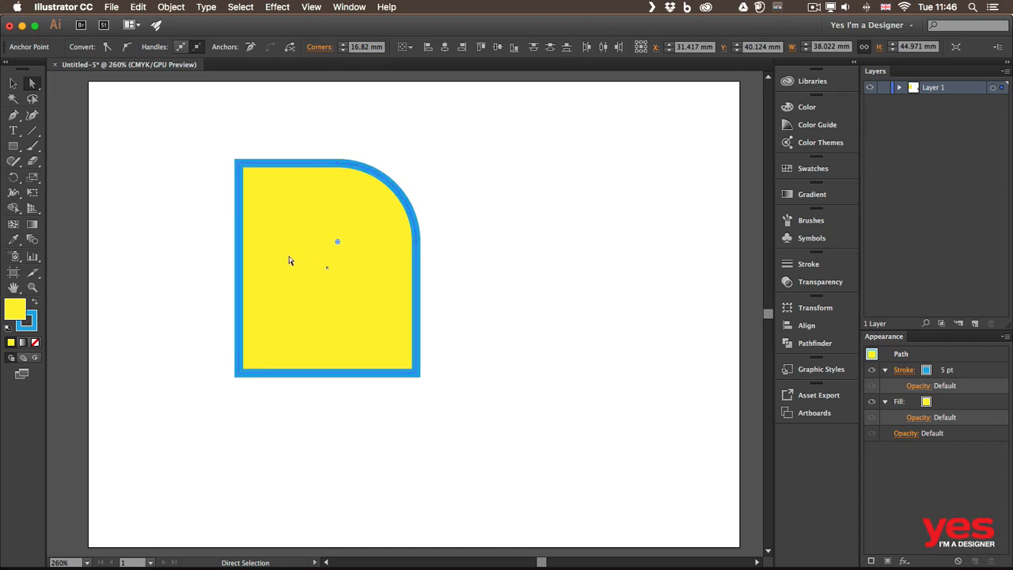
left_click(309, 9)
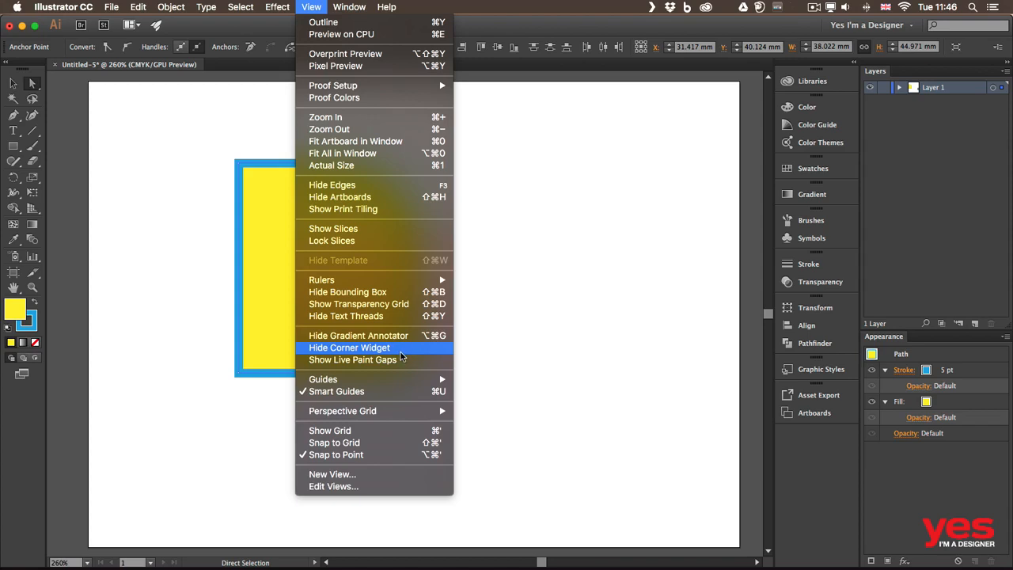
left_click(507, 313)
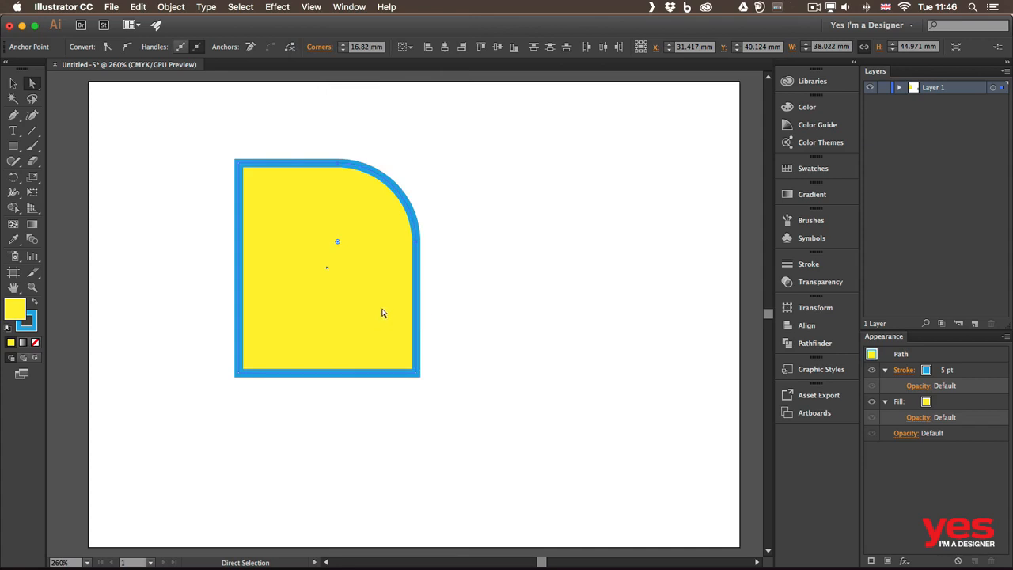
Rotate the shape freehand around a pivot beyond its right edge, then around one inside its lower-left area to about 212°.
key("v")
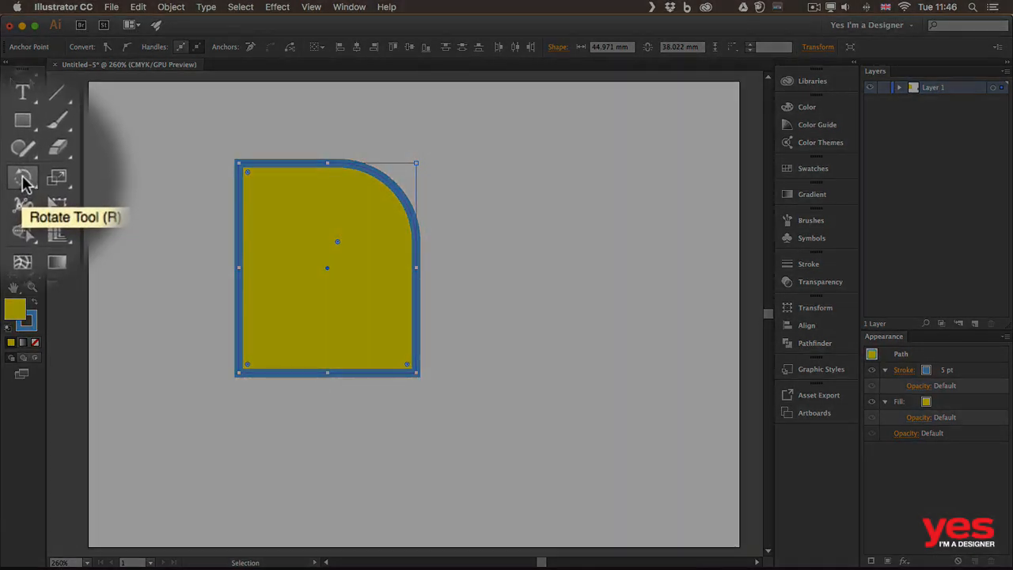
left_click(12, 180)
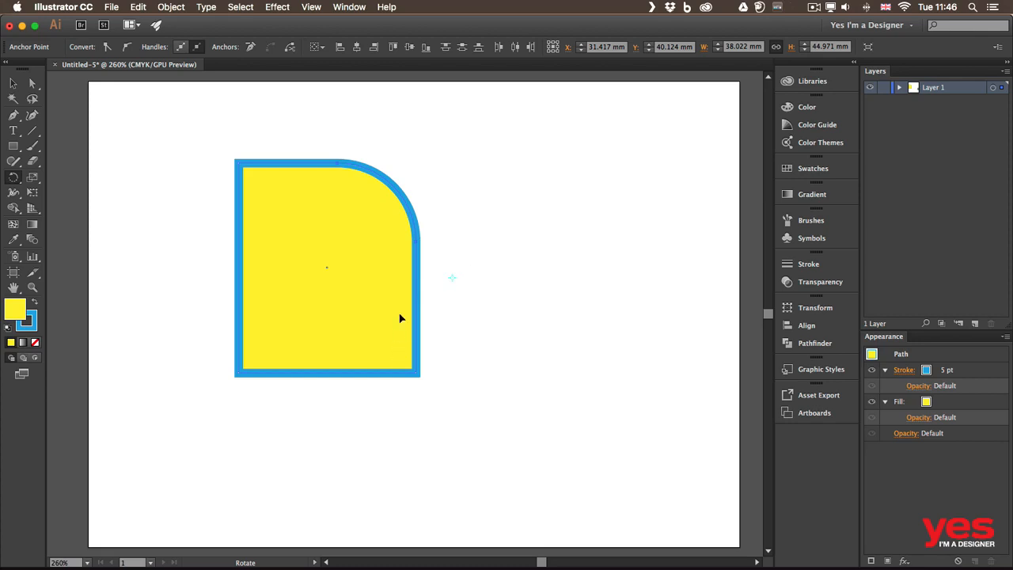
left_click(469, 284)
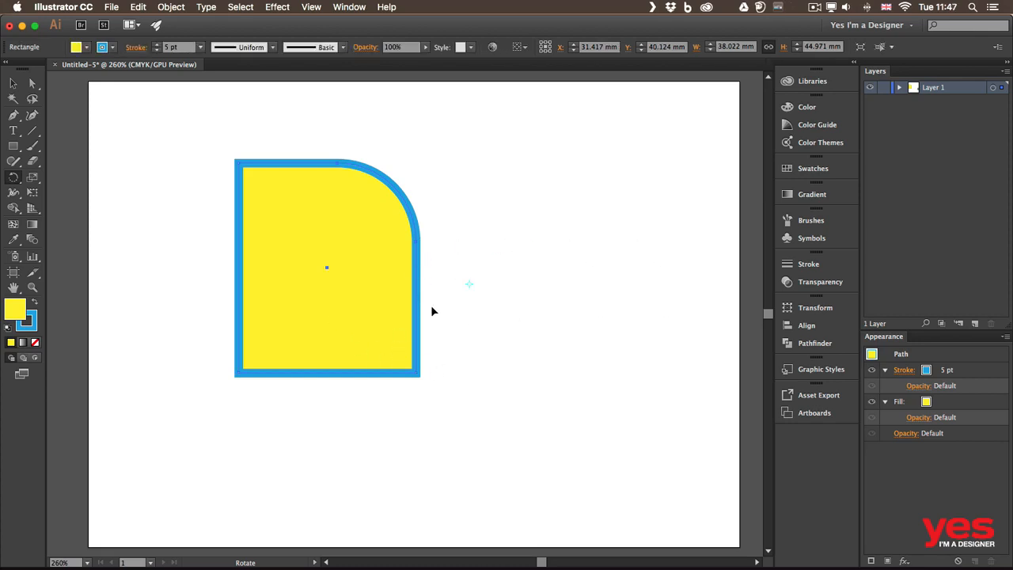
left_click_drag(360, 316, 375, 333)
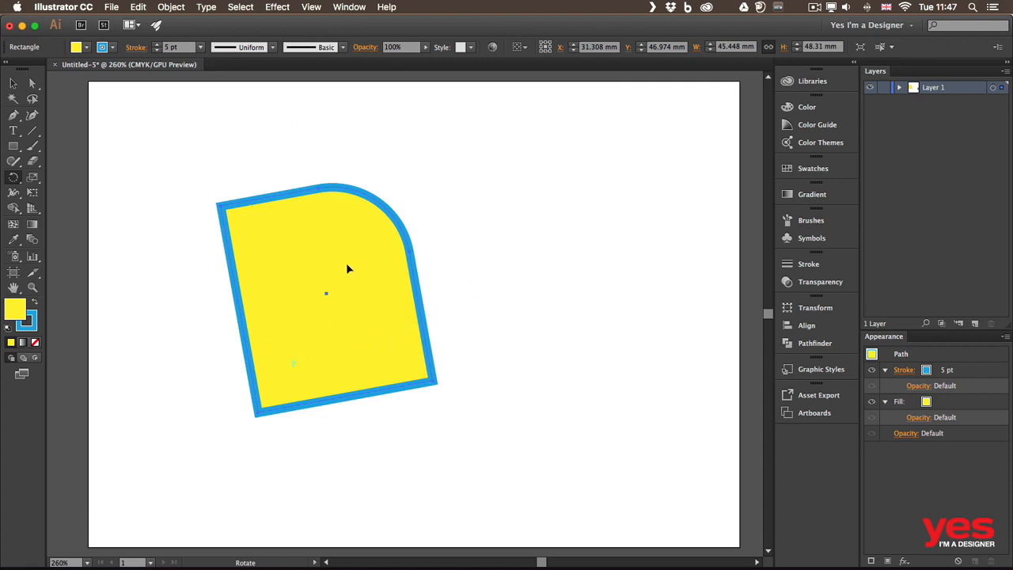
left_click_drag(347, 269, 422, 387)
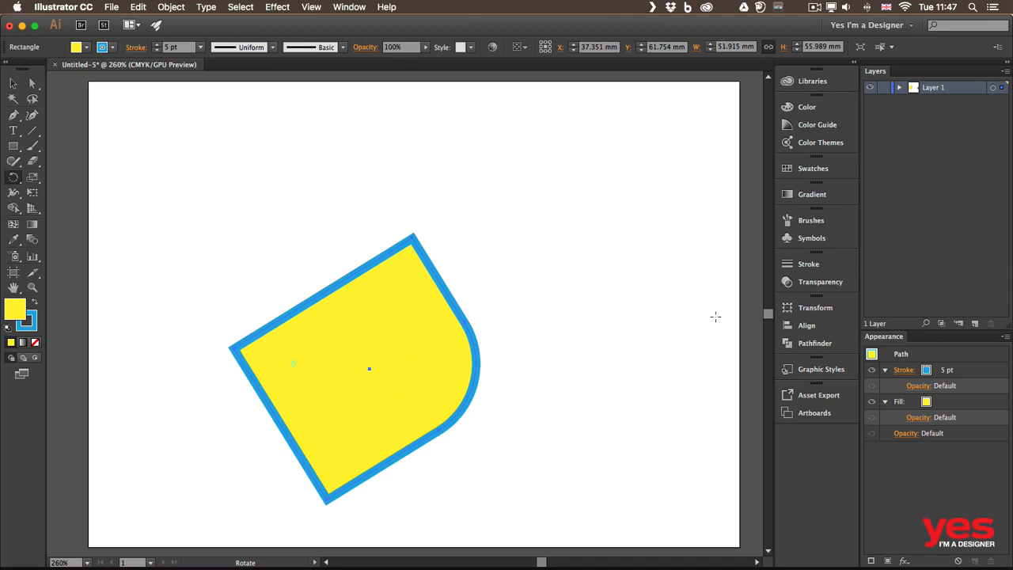
Reset the rectangle's rotation to 0° and set its rounded corner's radius to 0 mm.
left_click(803, 308)
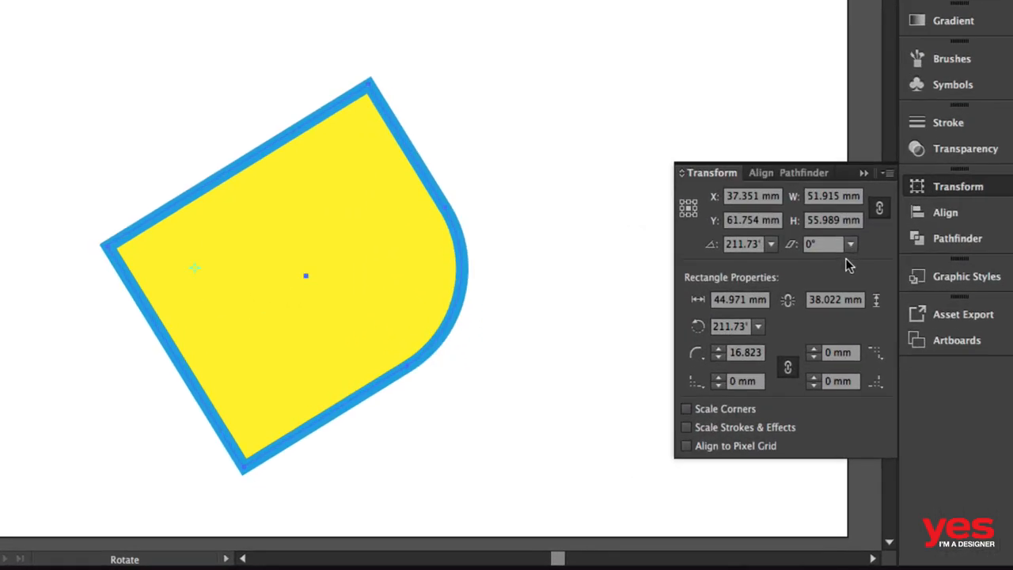
left_click(758, 327)
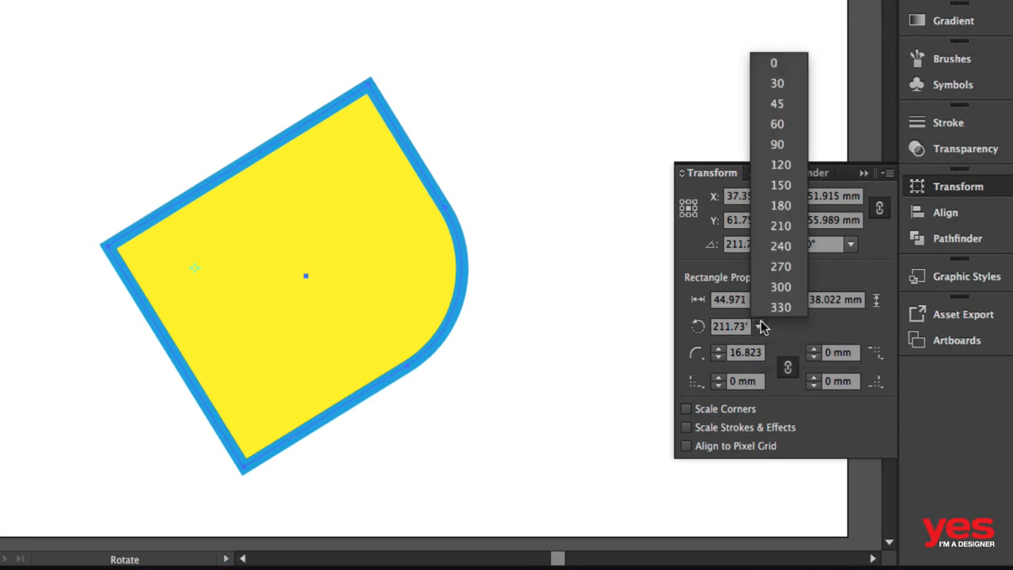
left_click(785, 63)
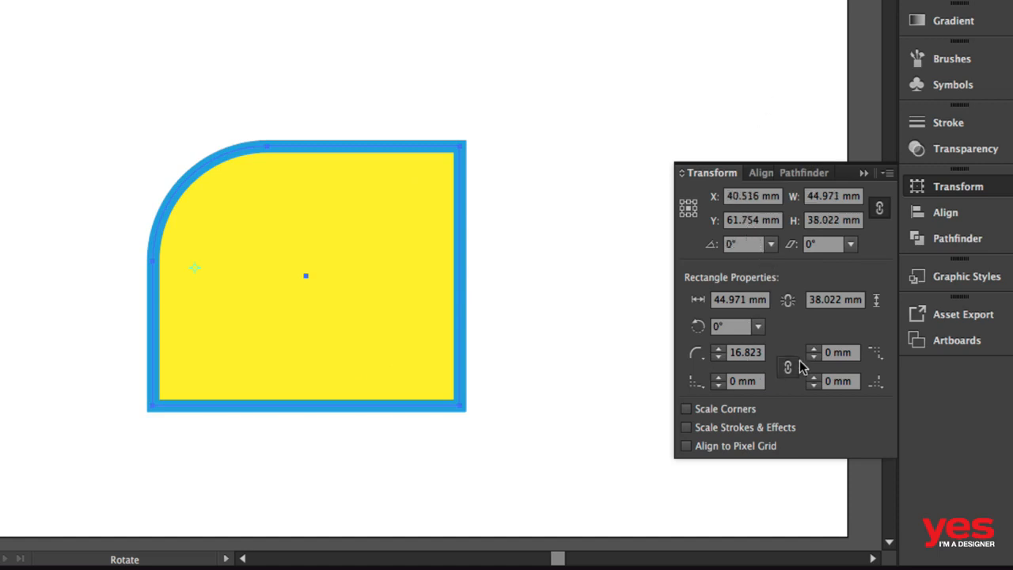
left_click(735, 352)
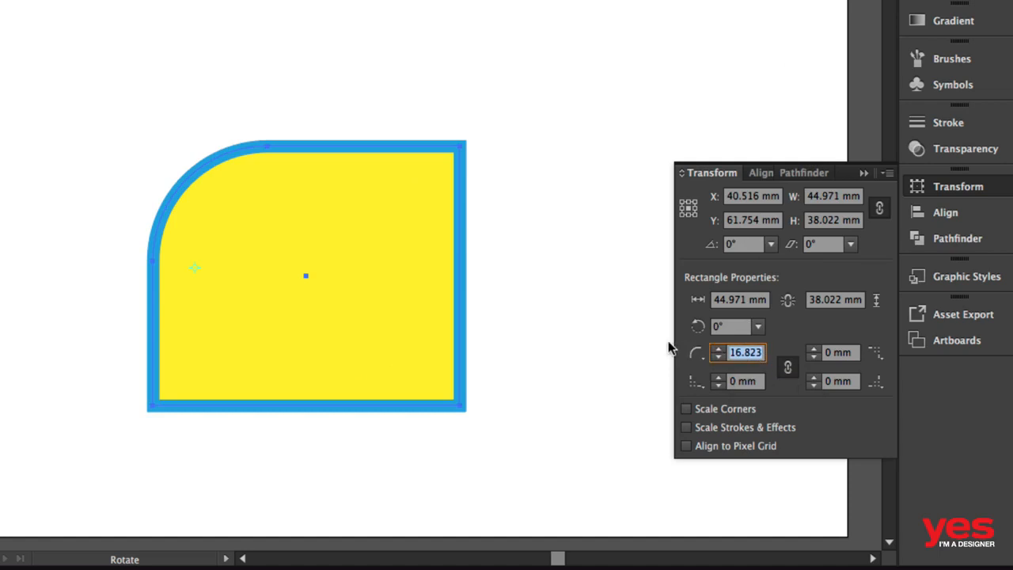
type("0")
key("Return")
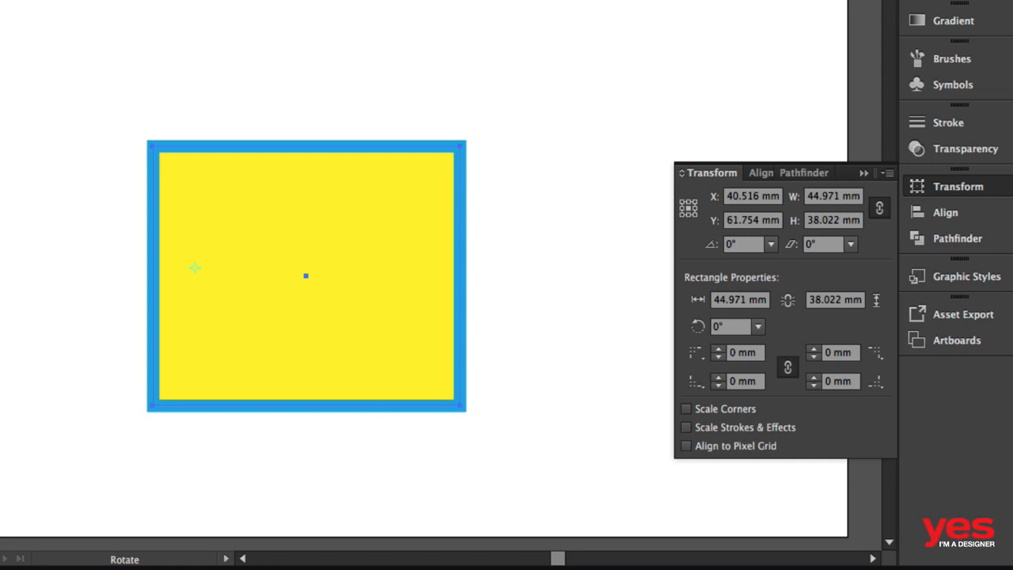
Scale the rectangle down, up and down again from its upper-right corner without stroke scaling, ending at about 11.7 mm square.
key("v")
left_click_drag(463, 144, 204, 354)
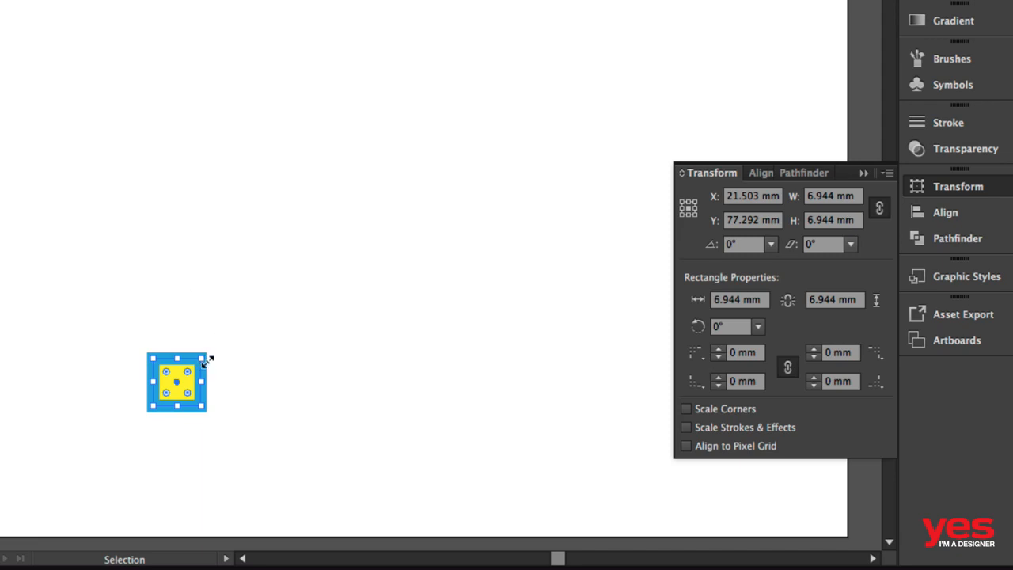
left_click_drag(202, 356, 458, 45)
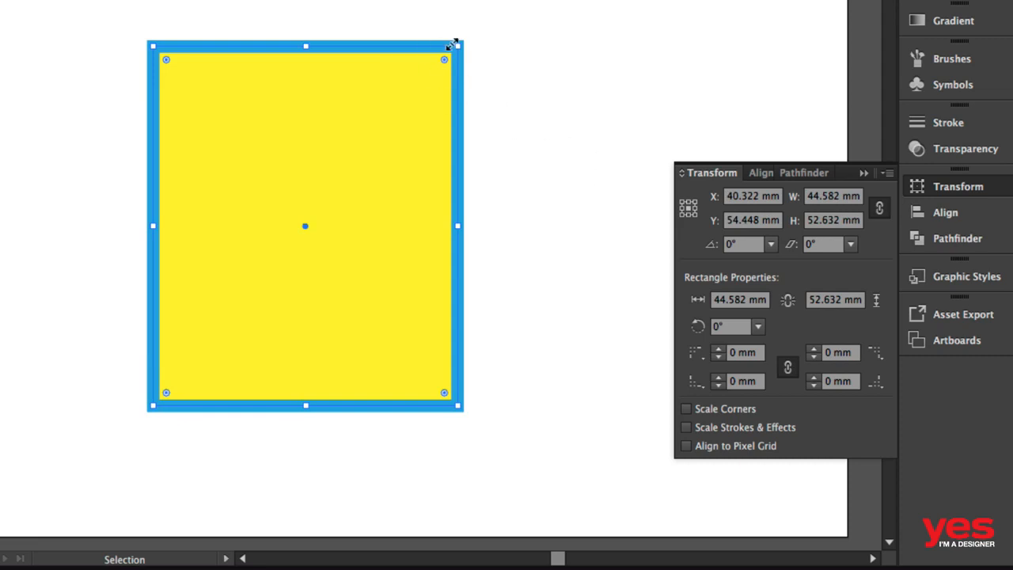
left_click_drag(458, 46, 234, 328)
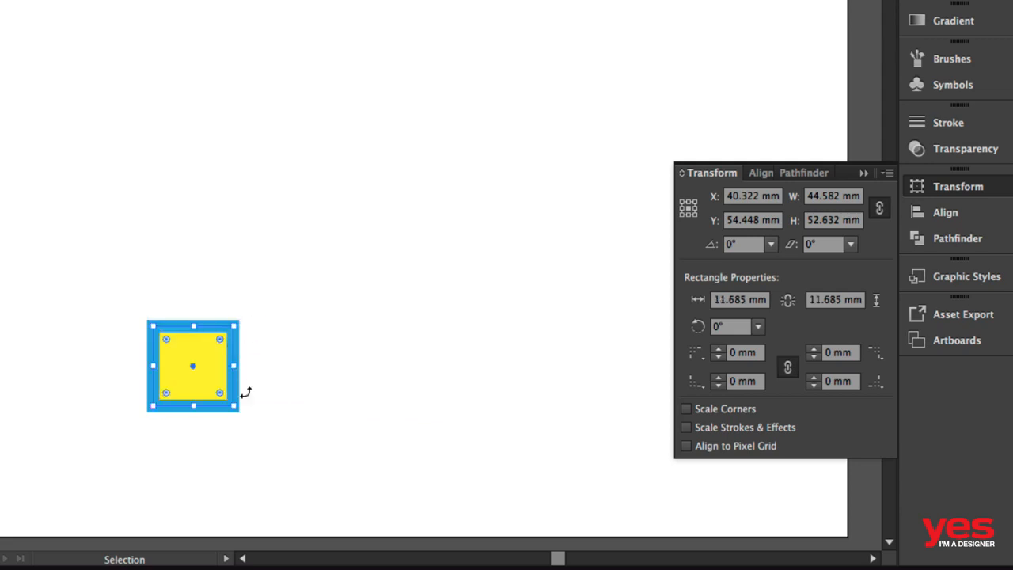
Enable Scale Strokes & Effects, then enlarge the square to about 48 × 53 mm and shrink it to about 12 mm square.
left_click(747, 428)
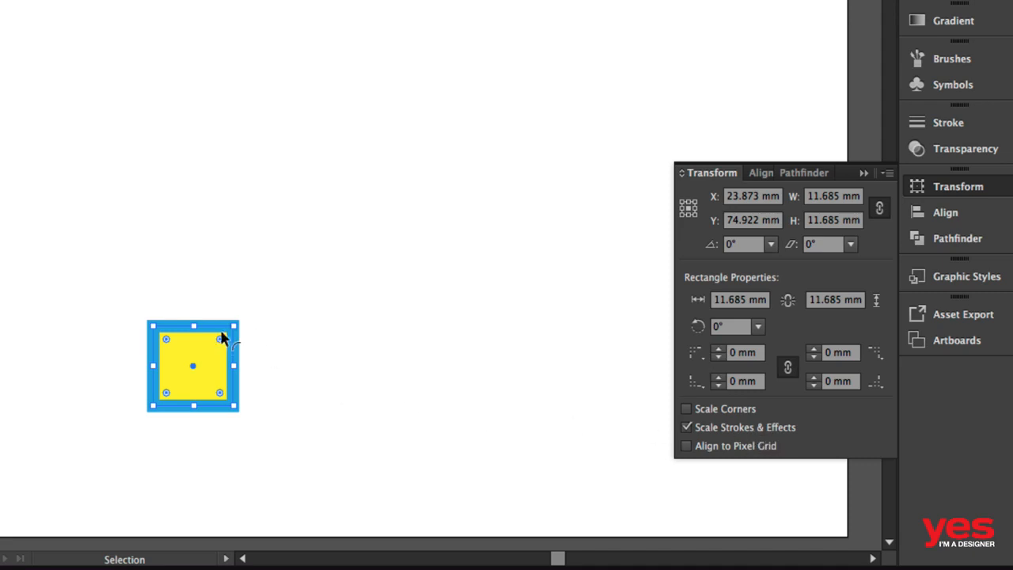
mouse_move(232, 324)
left_mouse_down()
mouse_move(452, 106)
mouse_move(469, 45)
mouse_move(482, 44)
left_mouse_up()
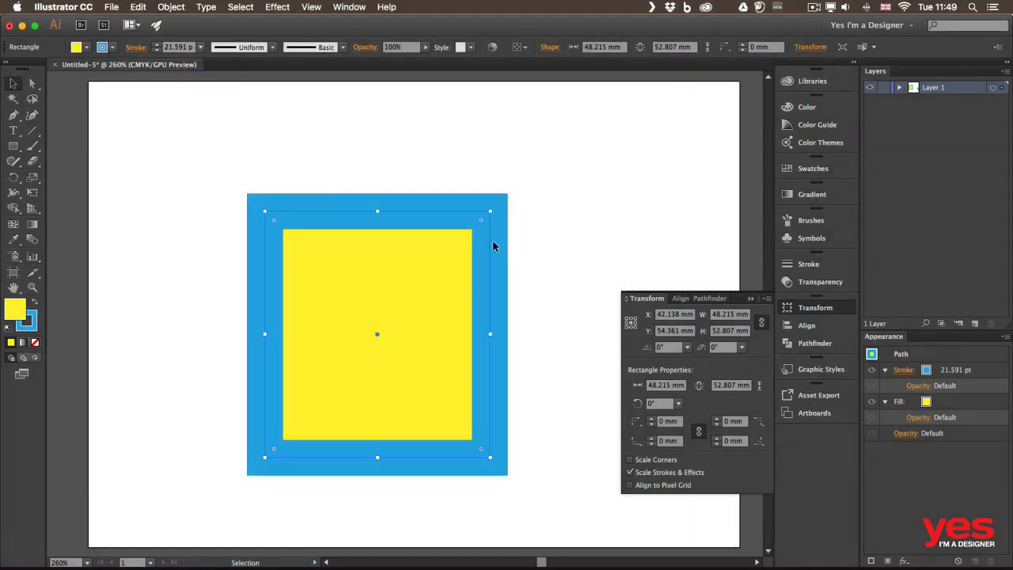
mouse_move(492, 213)
left_mouse_down()
mouse_move(454, 290)
mouse_move(324, 398)
left_mouse_up()
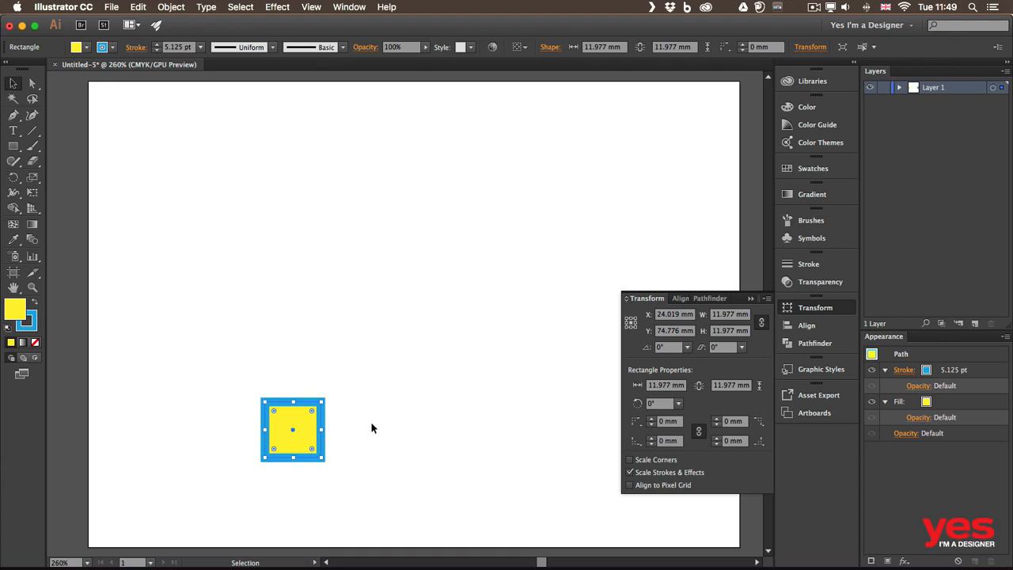
Enlarge the square to about 43 × 42 mm with all corners rounded about 11.8 mm, and set its stroke to 10 pt.
mouse_move(319, 401)
left_mouse_down()
mouse_move(466, 261)
mouse_move(406, 318)
left_mouse_up()
left_click(201, 47)
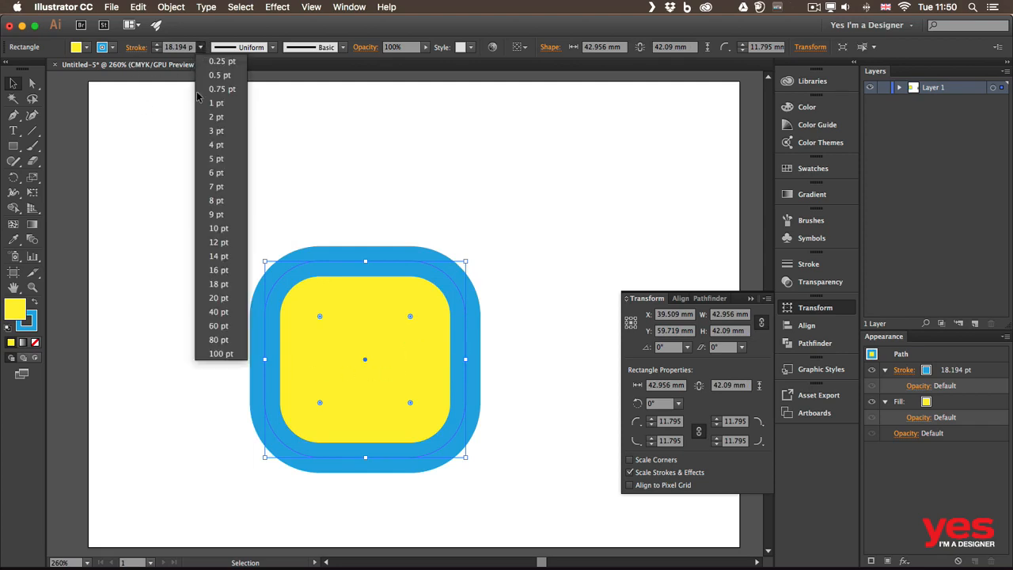
left_click(225, 229)
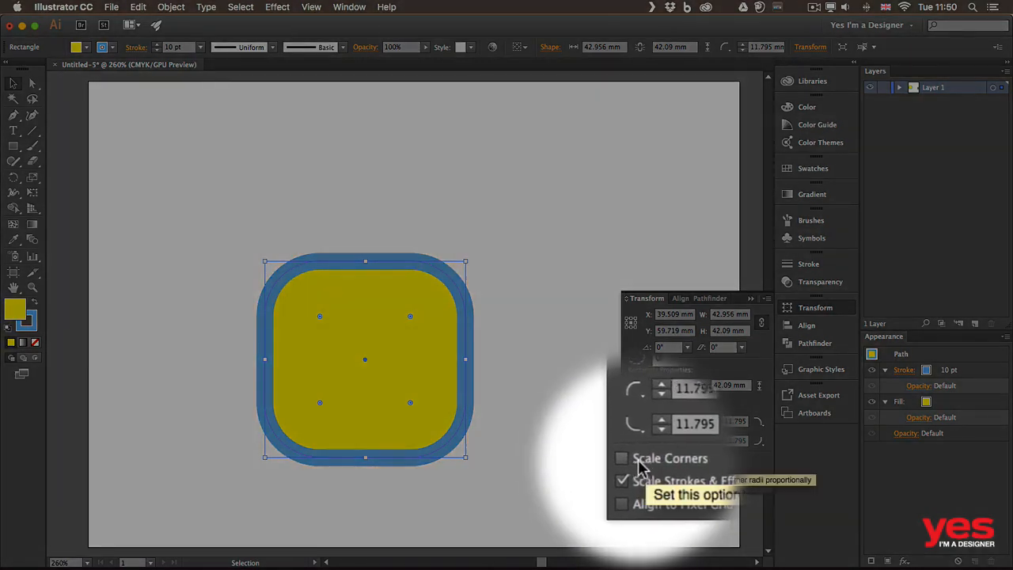
Enable Scale Corners, then enlarge the rounded shape to about 55 mm square and shrink it to about 13 mm square.
left_click(630, 458)
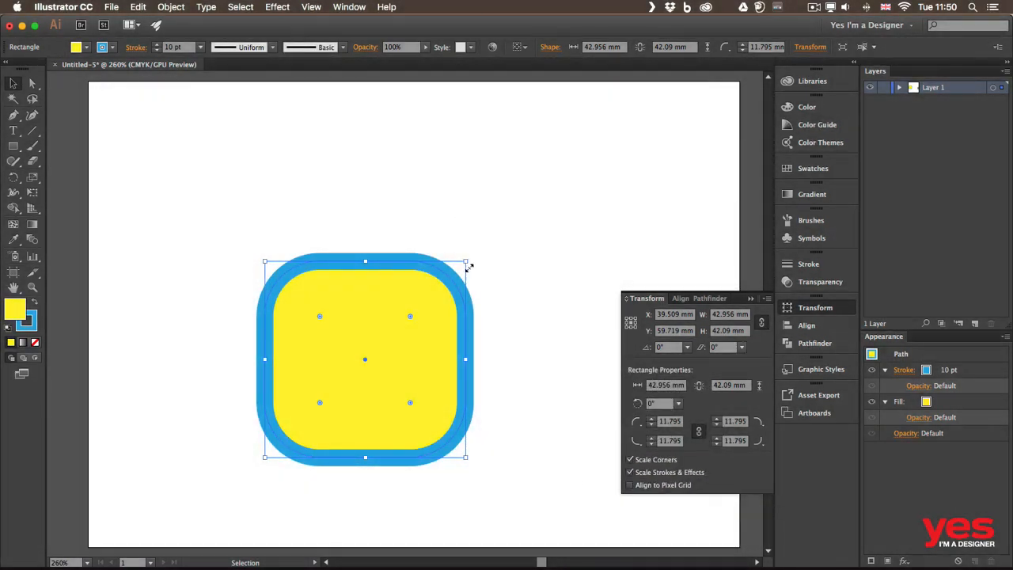
mouse_move(465, 261)
left_mouse_down()
mouse_move(424, 313)
mouse_move(301, 416)
mouse_move(523, 200)
left_mouse_up()
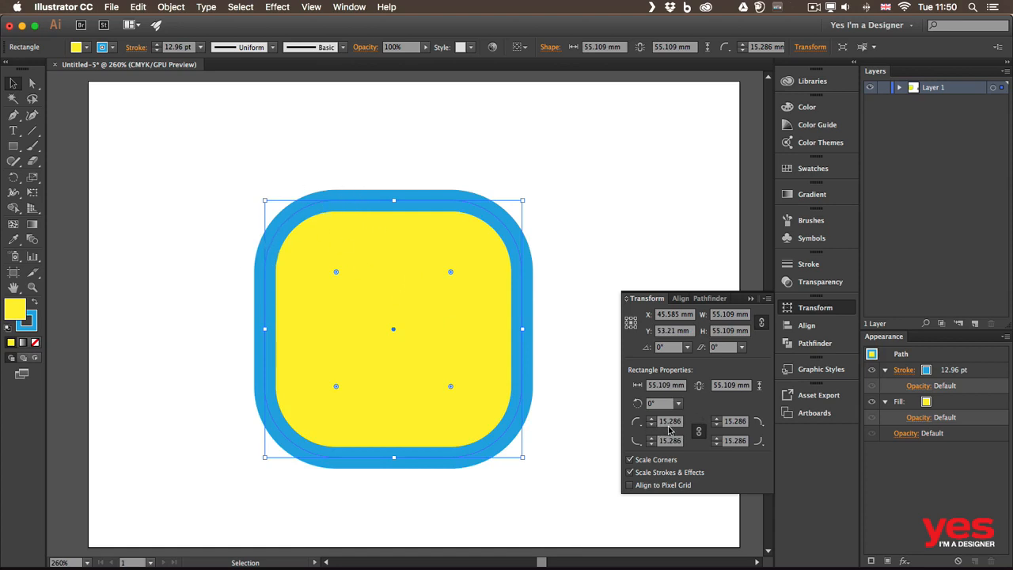
left_click_drag(524, 202, 328, 398)
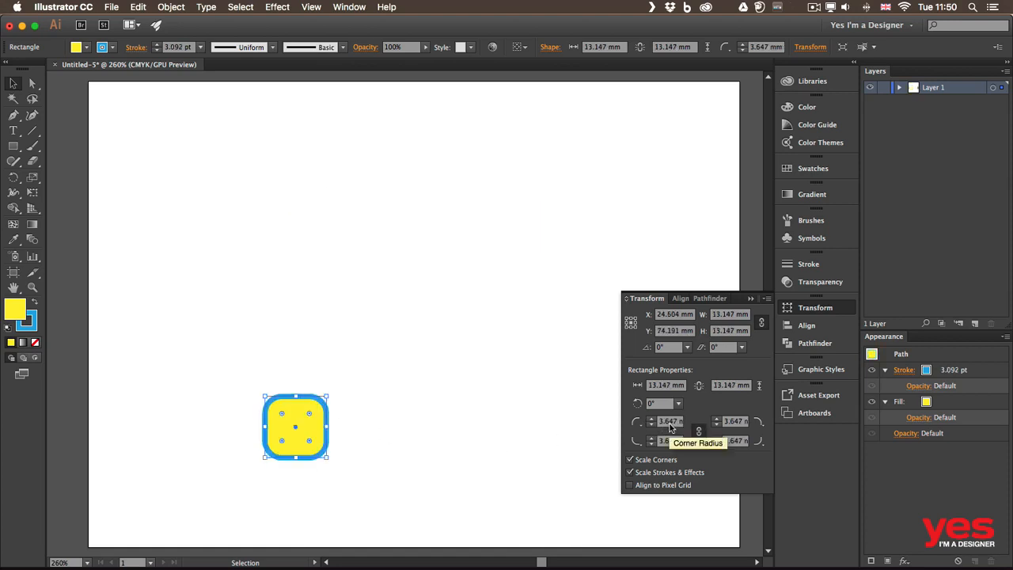
Turn off Scale Corners and enlarge the rounded shape to about 52 × 60 mm.
left_click(629, 460)
mouse_move(326, 397)
left_mouse_down()
mouse_move(369, 285)
mouse_move(507, 179)
left_mouse_up()
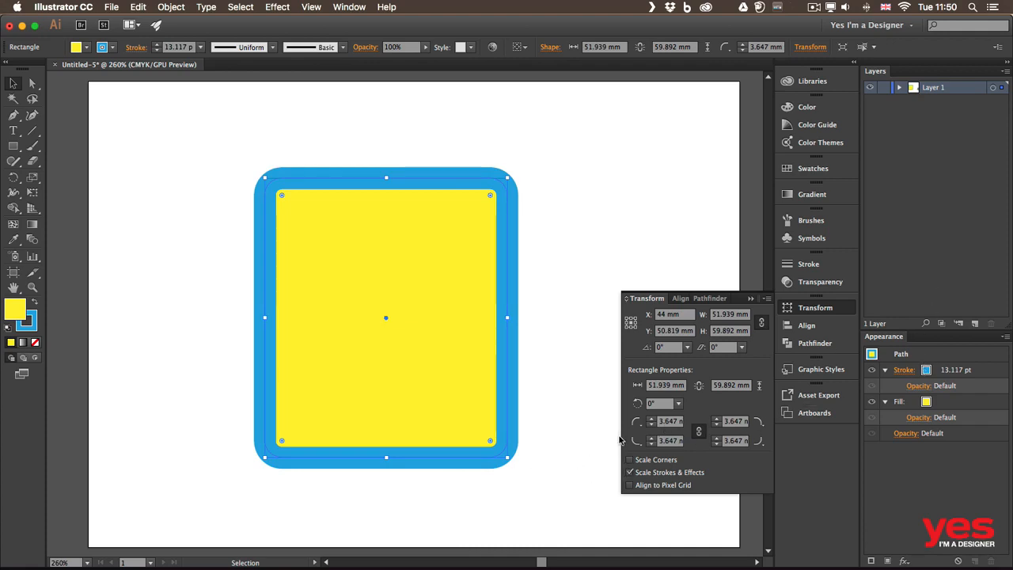
Turn off Scale Strokes & Effects and bring up the additional Transform options.
left_click(631, 472)
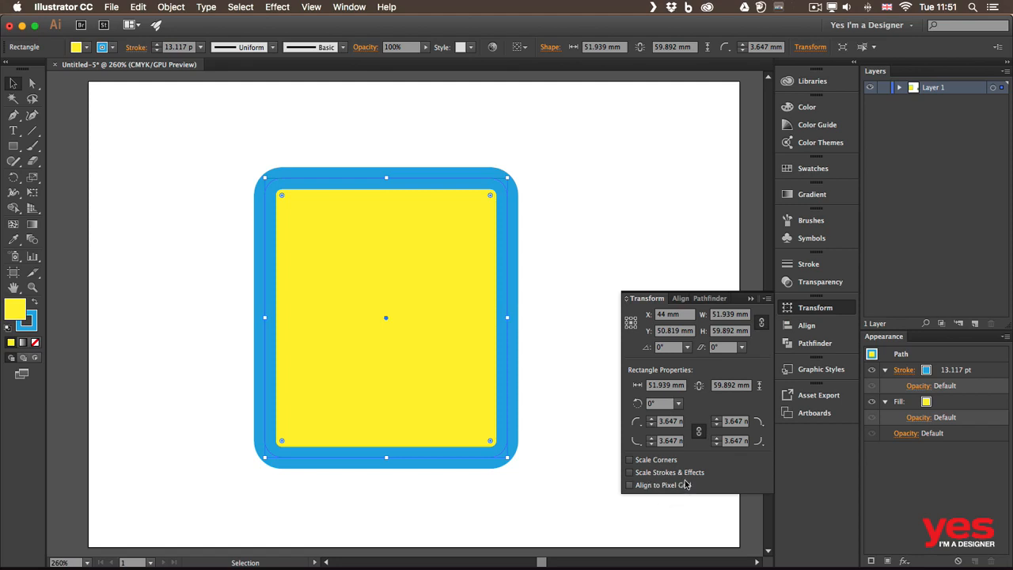
left_click(766, 299)
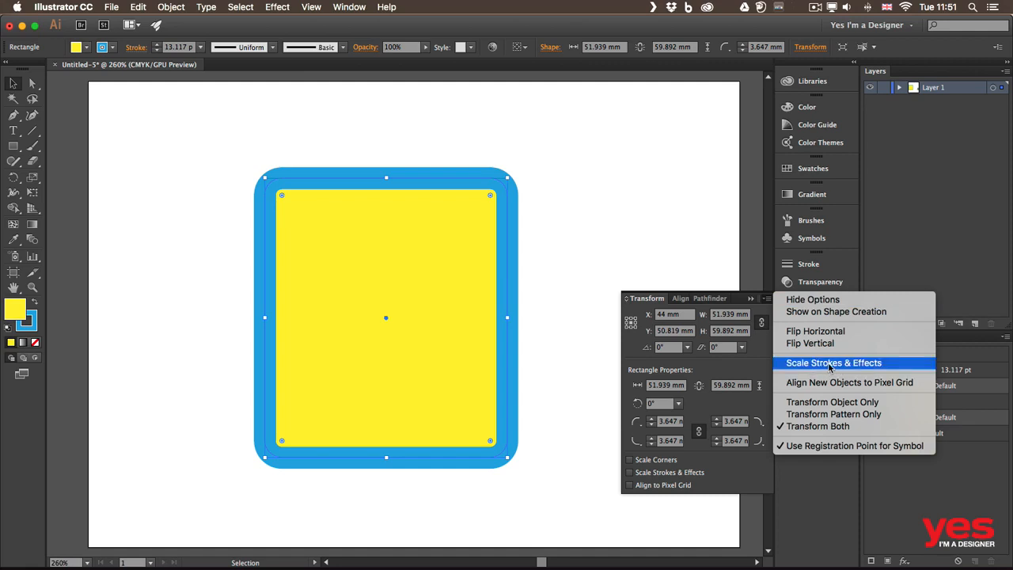
Set the shape's reference point to its upper-left corner and position it at X 0 mm, Y 0 mm.
left_click(764, 353)
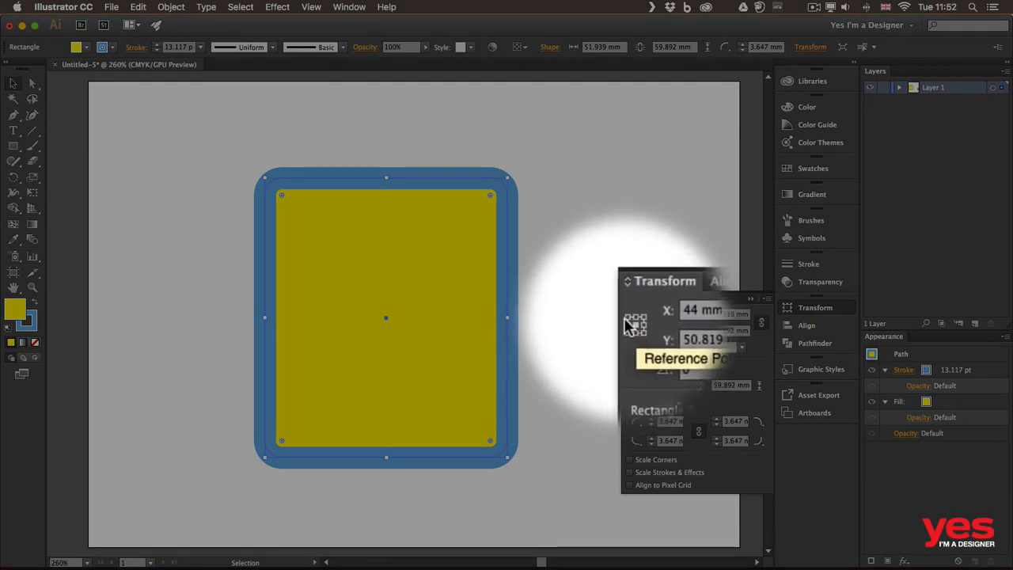
left_click(626, 317)
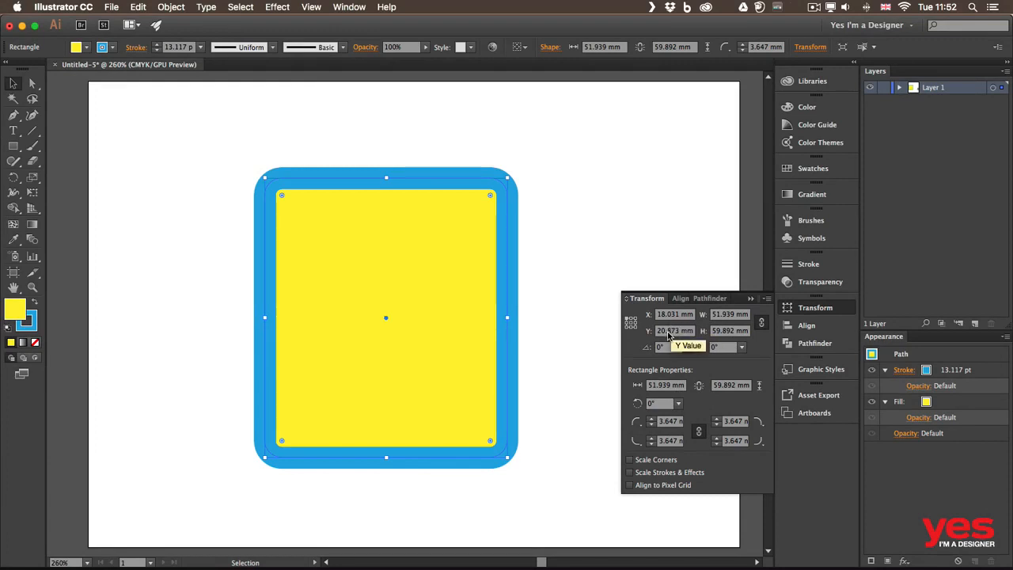
left_click(693, 314)
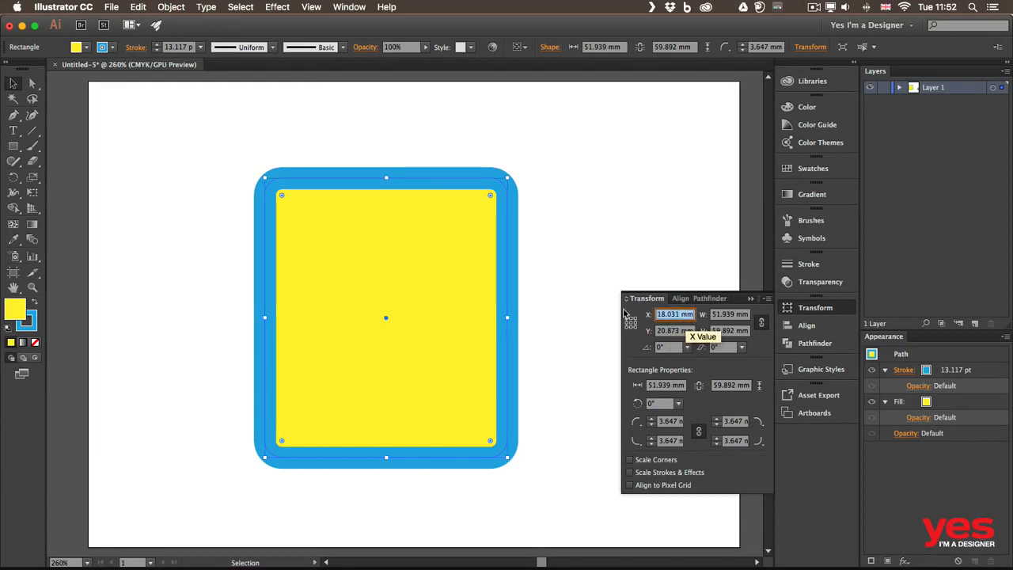
type("0")
key("Tab")
type("0")
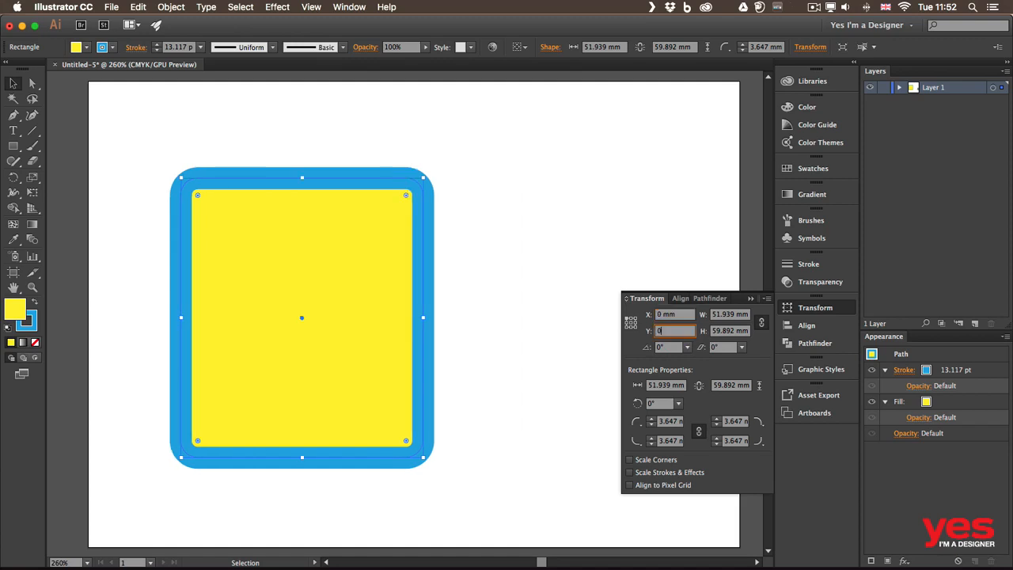
key("Return")
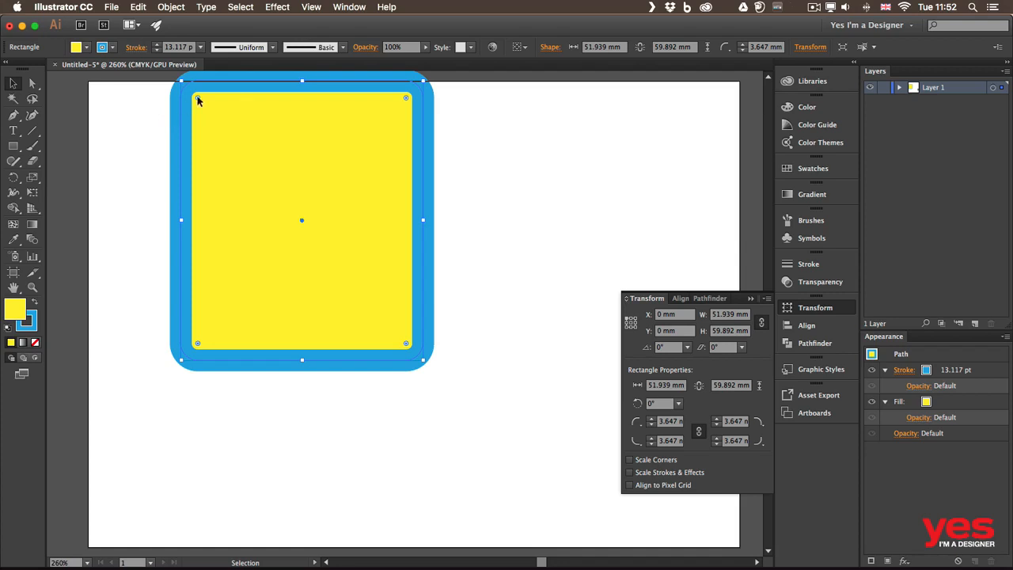
Show the rulers and set their zero origin at the artboard's upper-left corner.
left_click(312, 8)
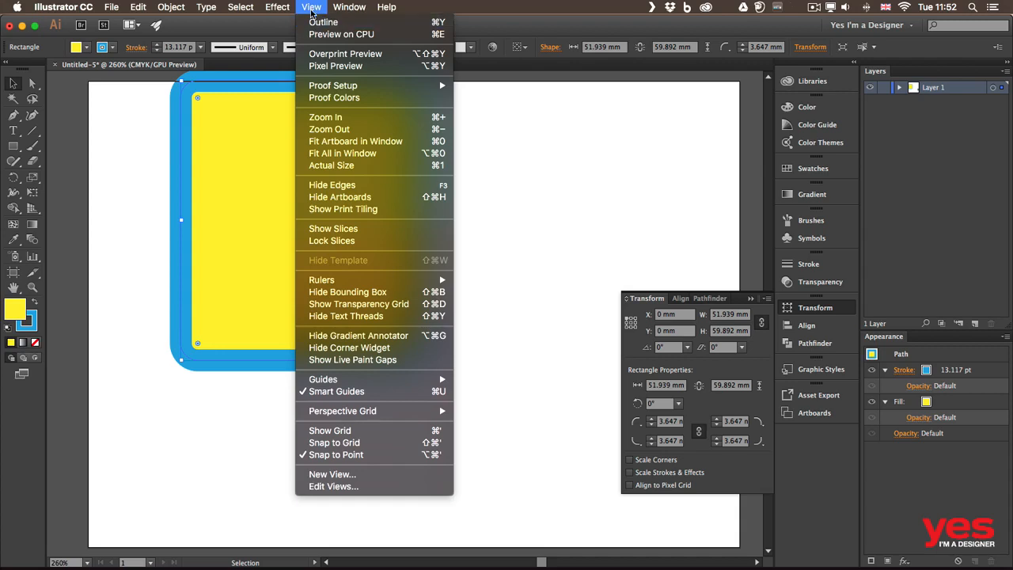
mouse_move(377, 282)
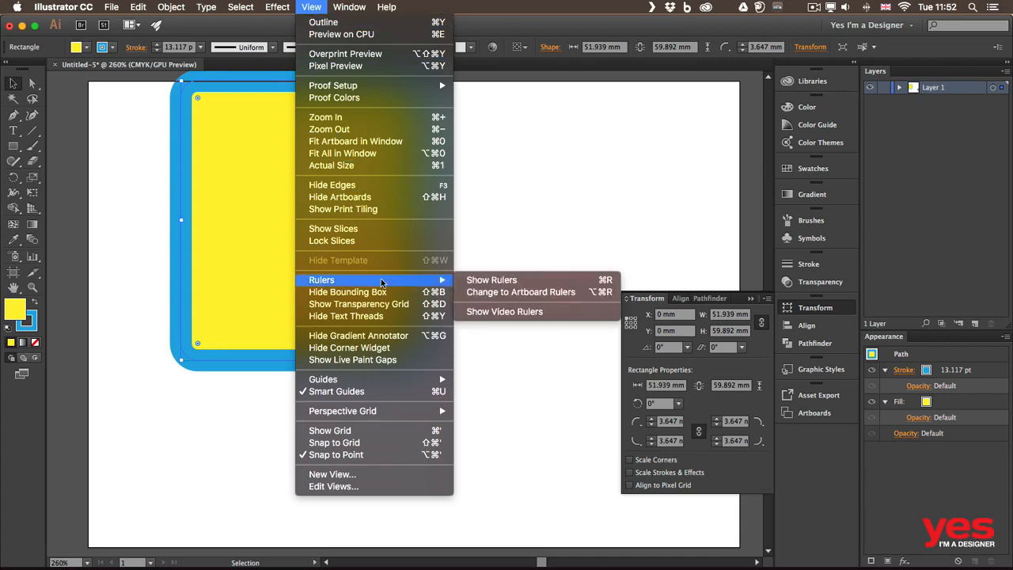
left_click(493, 279)
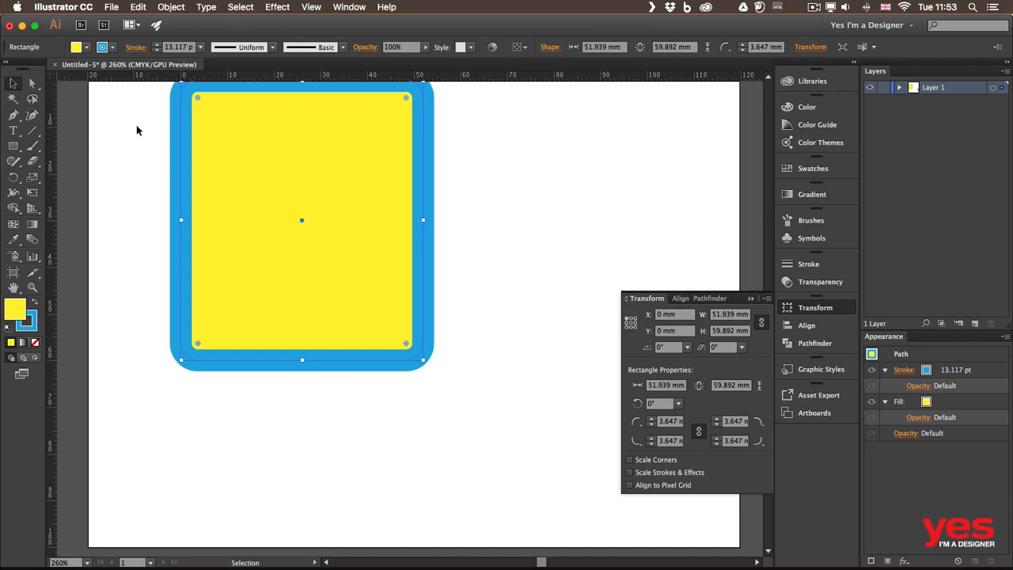
left_click_drag(124, 126, 156, 161)
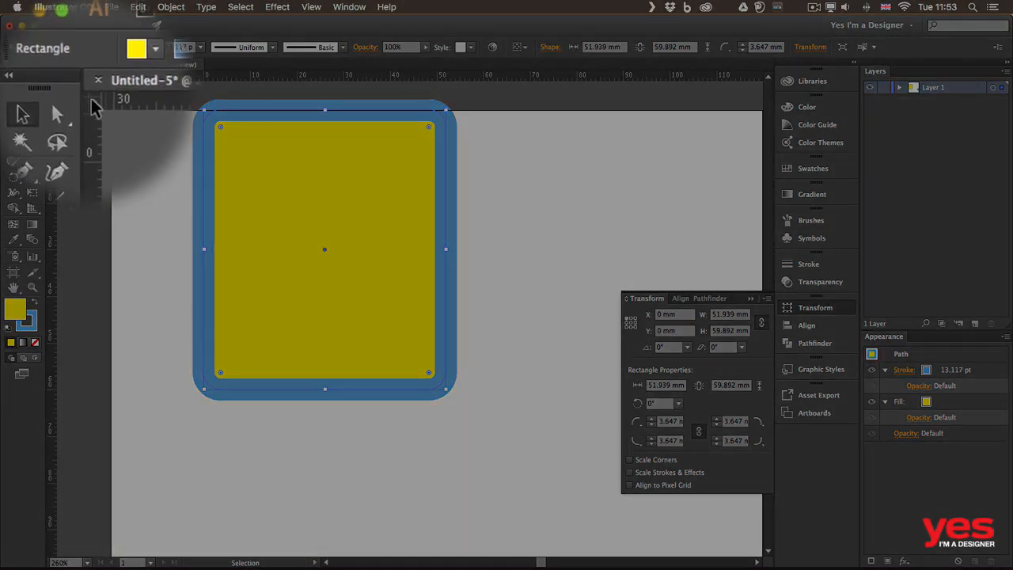
left_click_drag(92, 101, 111, 109)
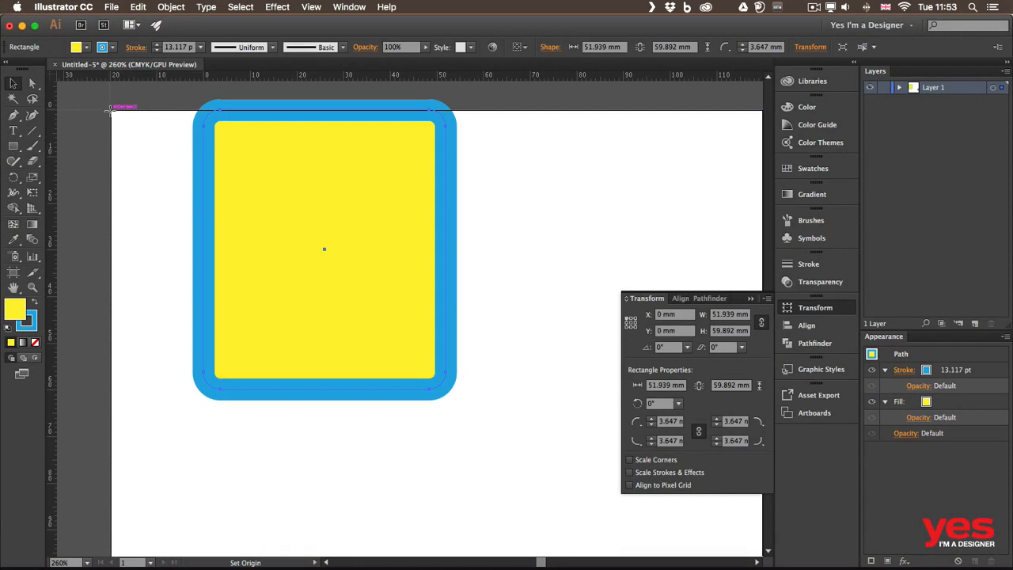
left_click_drag(112, 108, 112, 108)
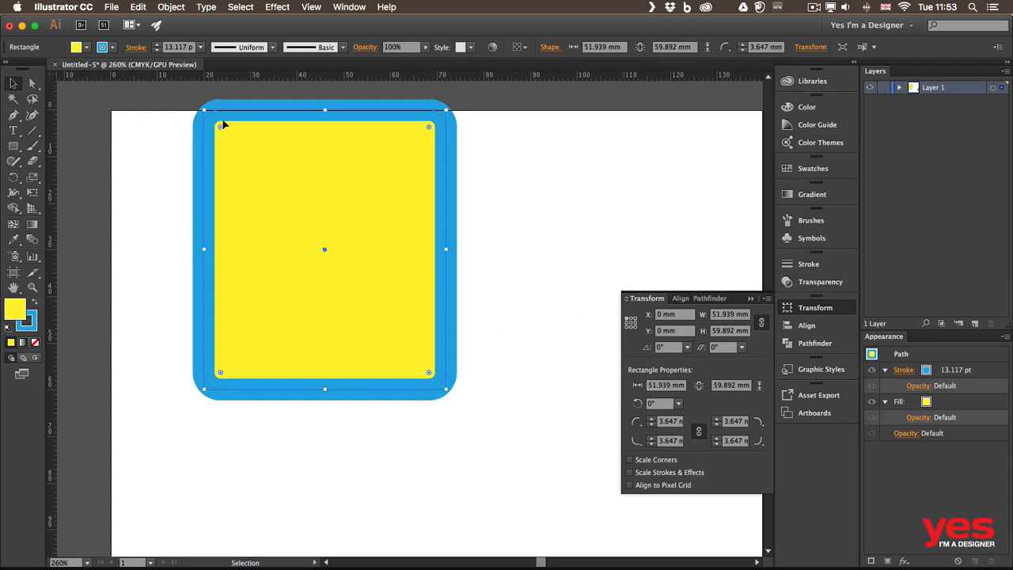
Set the rounded shape's X position to 0 mm relative to the new ruler origin.
left_click(680, 331)
left_click_drag(113, 141, 292, 170)
left_click(690, 314)
type("0")
key("Return")
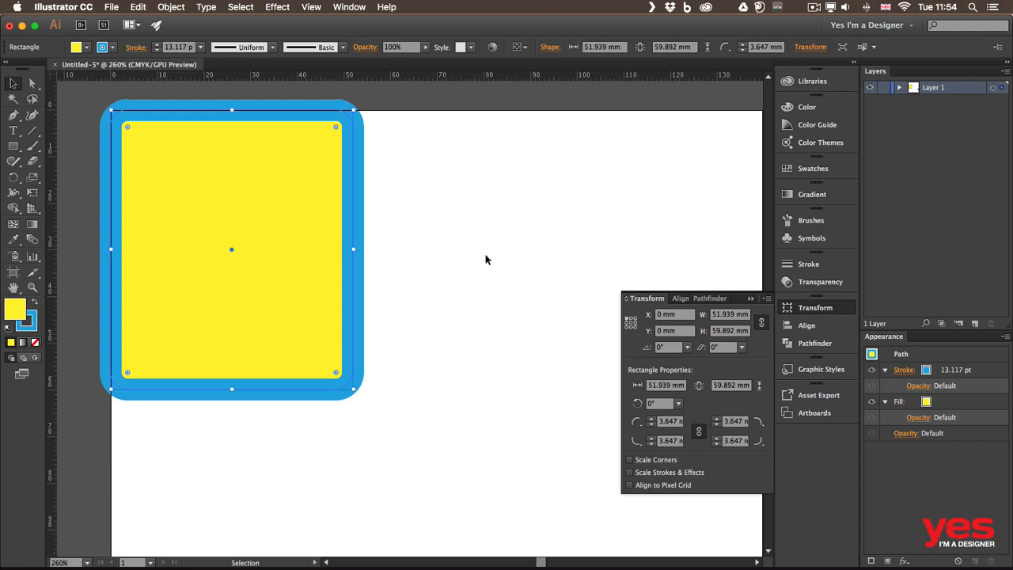
Close the Transform options and move the rounded shape about 18 mm right and 9 mm down from the artboard corner.
left_click(831, 310)
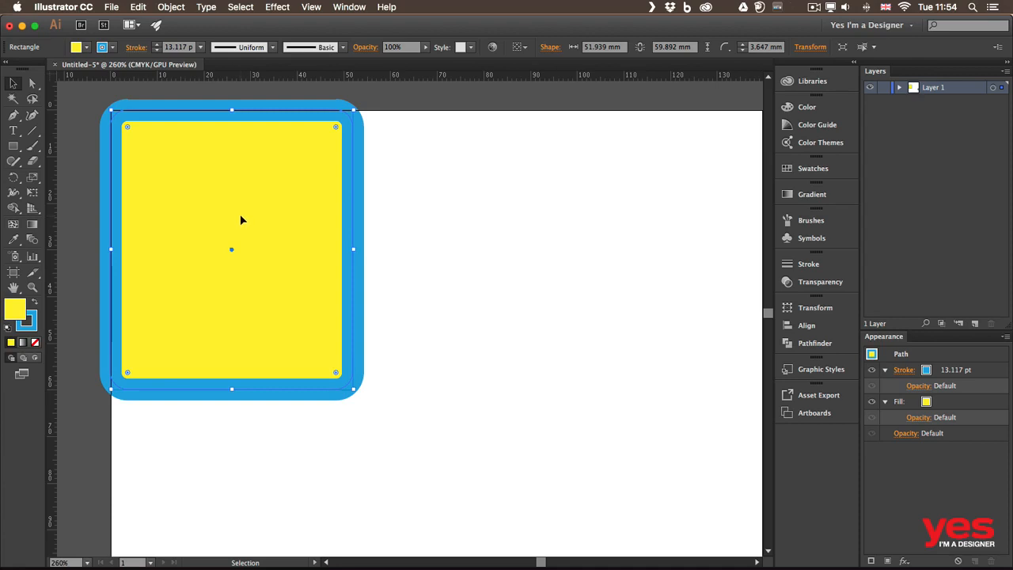
left_click_drag(283, 190, 367, 233)
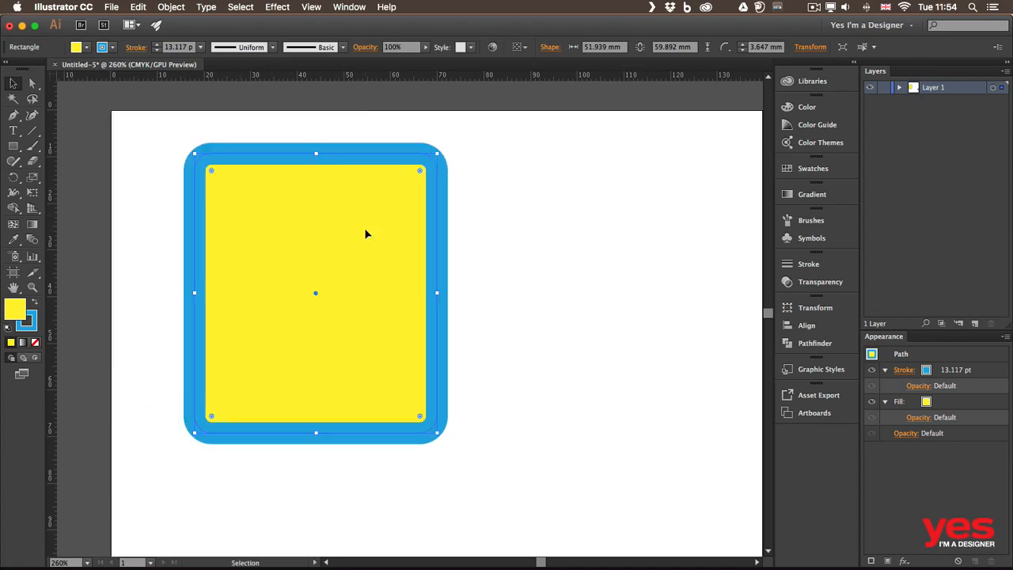